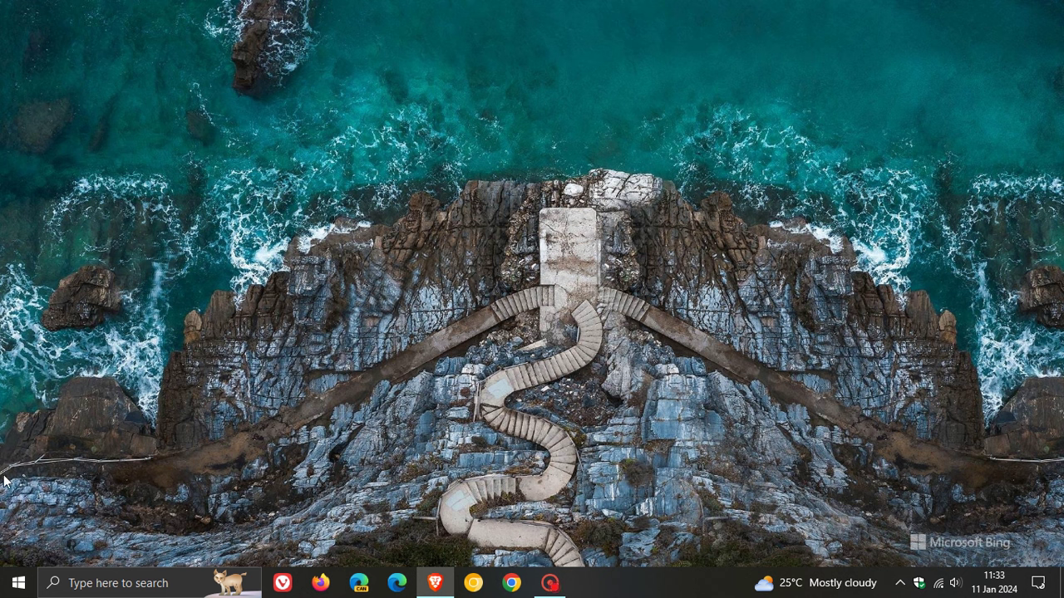
Step: Open the Windows Update history in Settings and review the January 2024 quality updates, including KB5034441
left_click(16, 590)
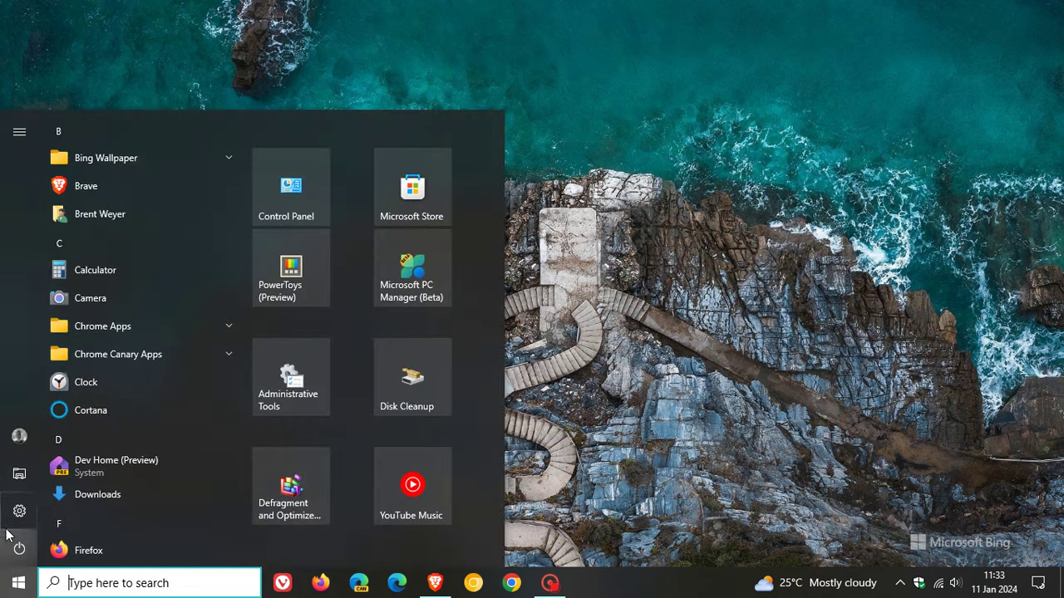
left_click(7, 520)
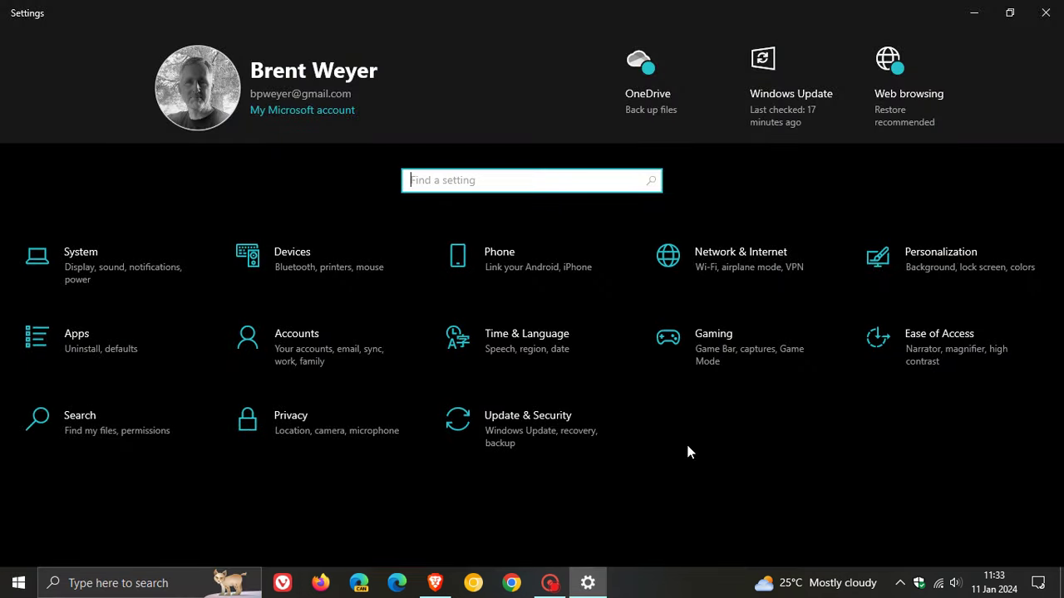
left_click(558, 442)
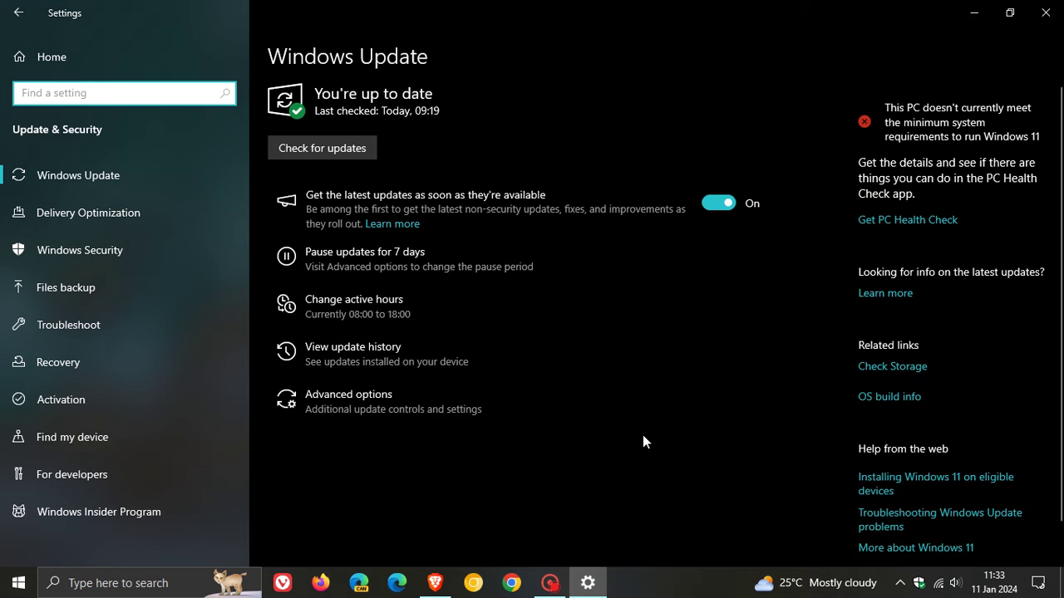
left_click(426, 360)
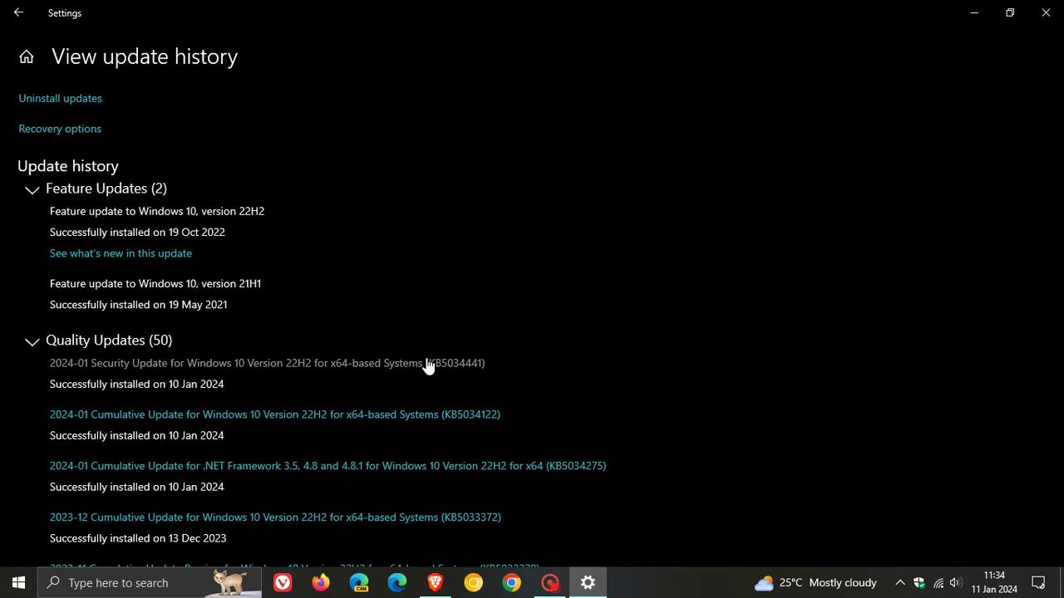
scroll(607, 242, "down", 3)
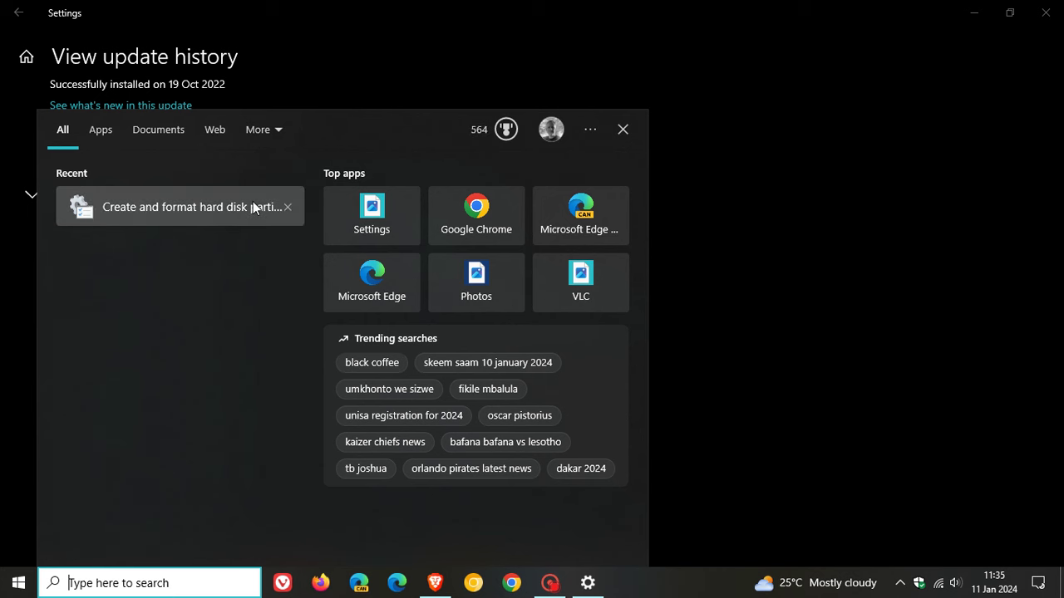
Step: Examine the recovery partitions on Disk 0 in a maximized Disk Management window, close it, and minimize Settings
left_click(253, 202)
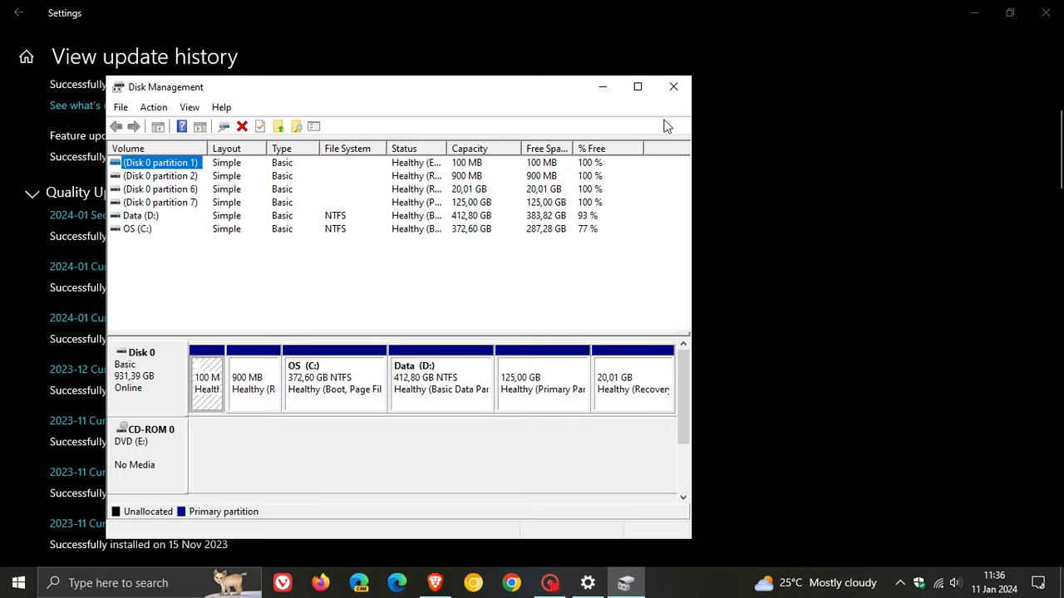
left_click(639, 88)
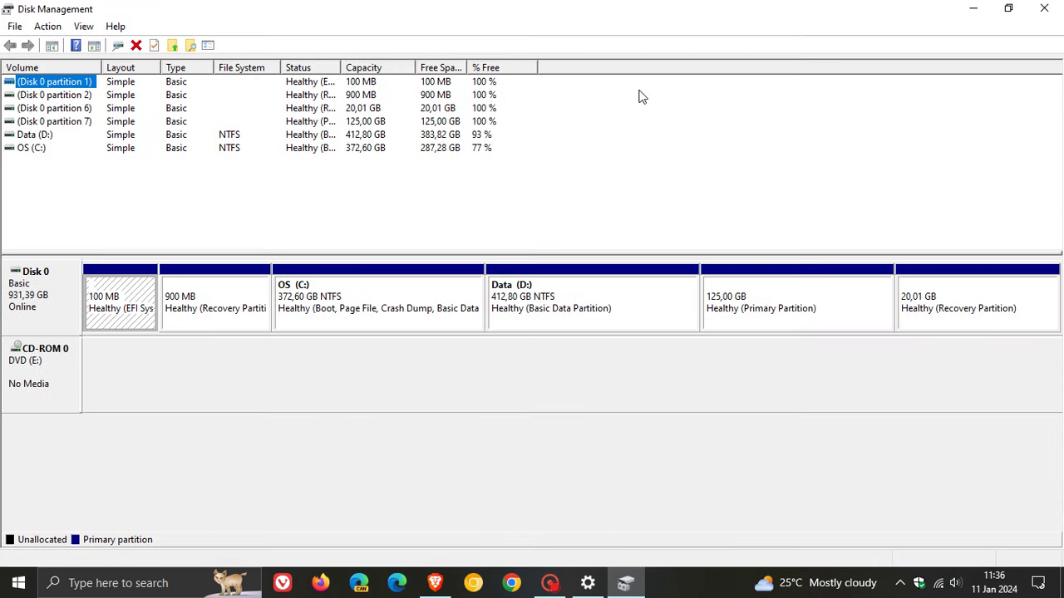
left_click(974, 305)
left_click(1045, 14)
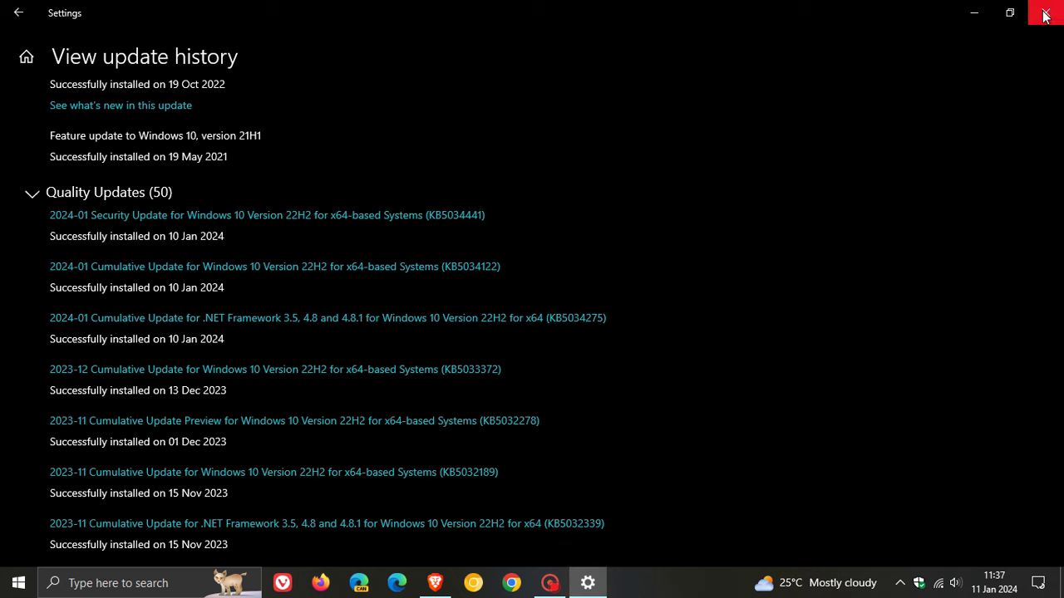
left_click(975, 14)
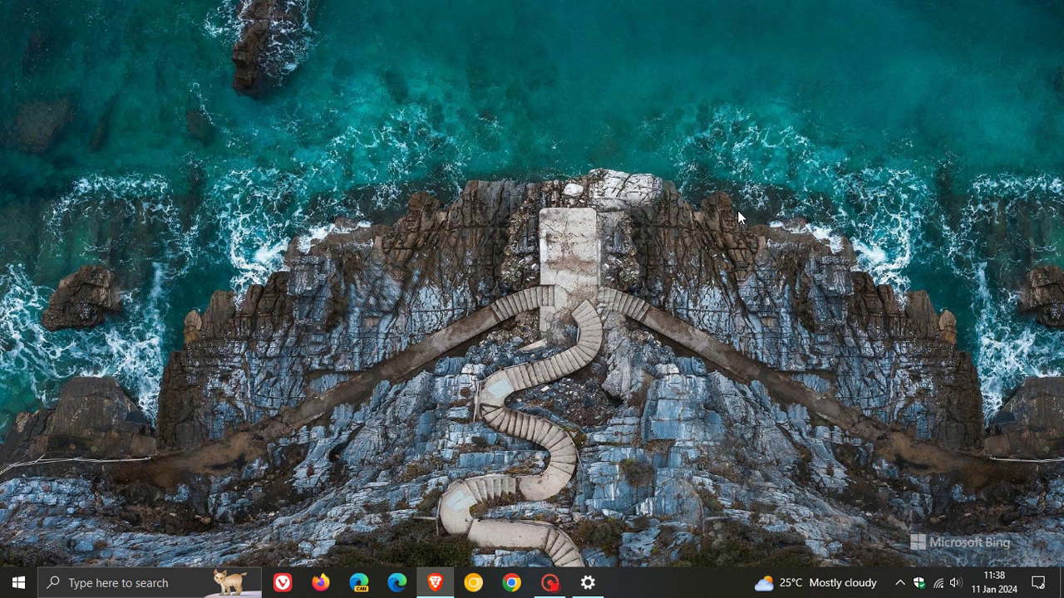
Step: Look through the available pause-until dates in Windows Update's advanced options without choosing one, and return to the main update page
left_click(587, 591)
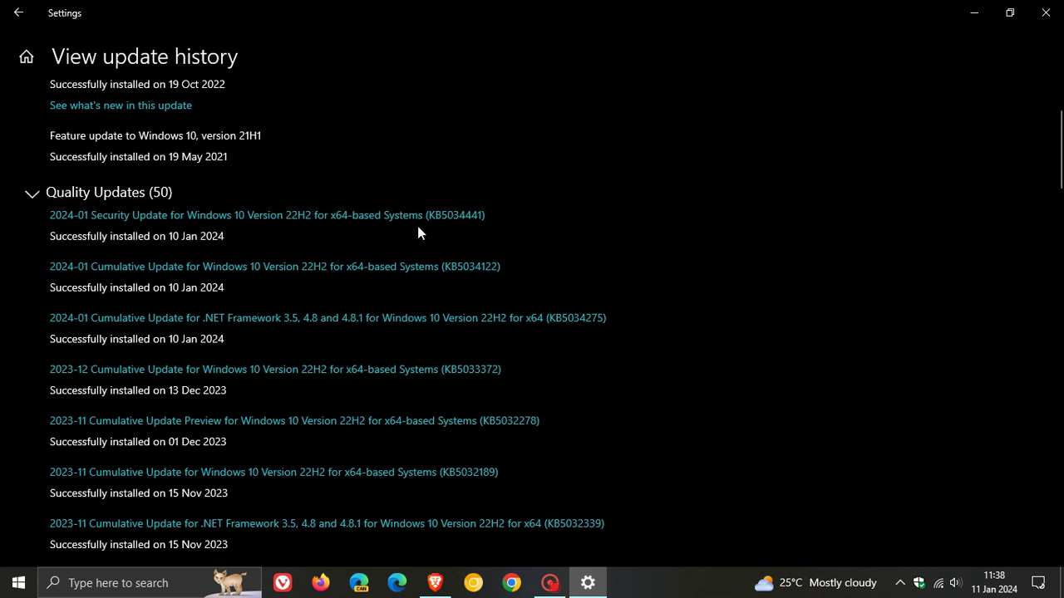
left_click(18, 13)
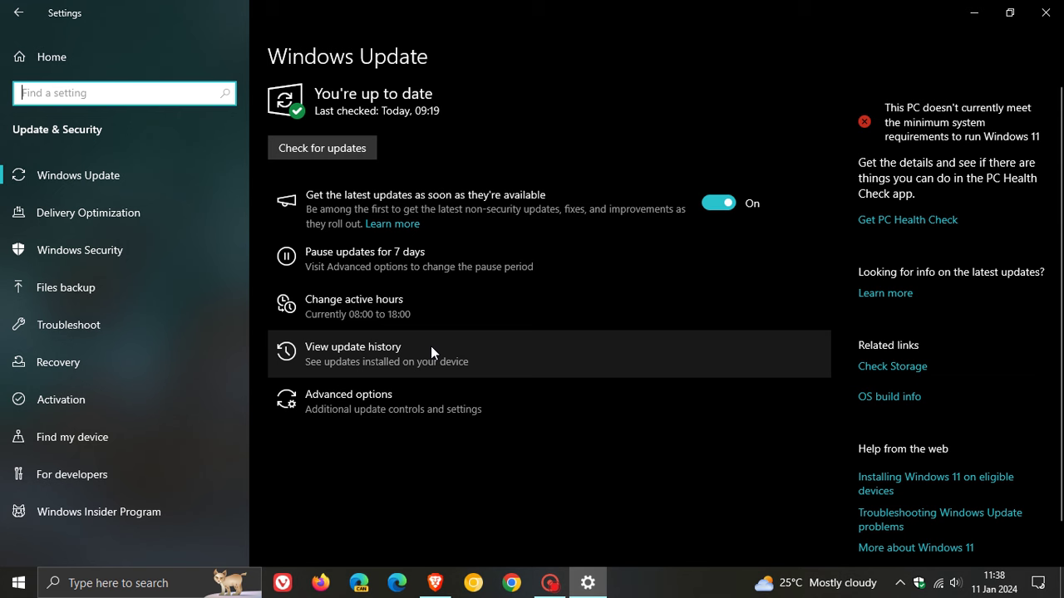
left_click(423, 397)
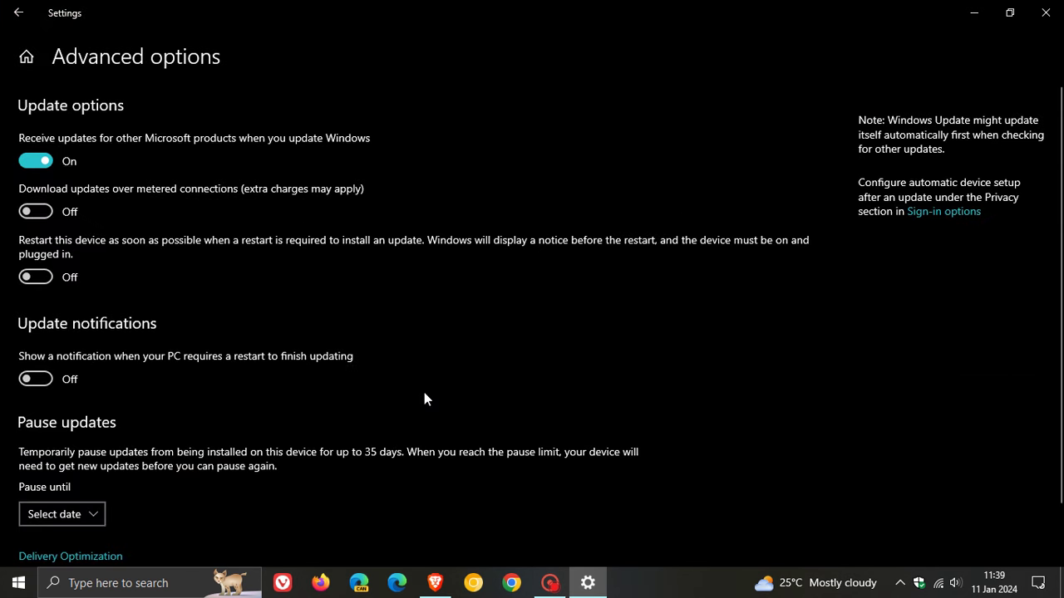
scroll(382, 409, "down", 2)
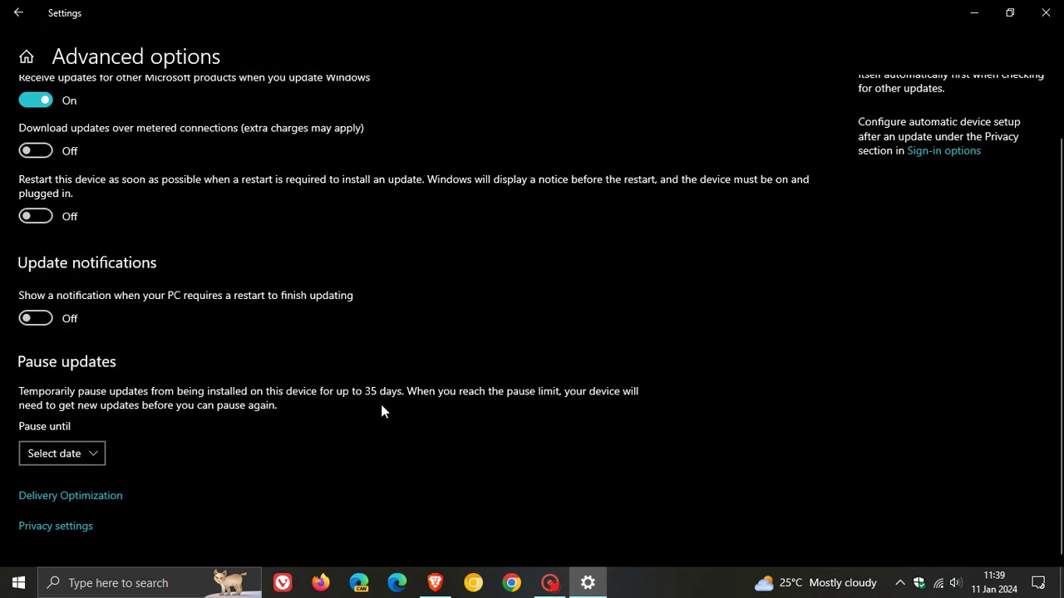
left_click(92, 459)
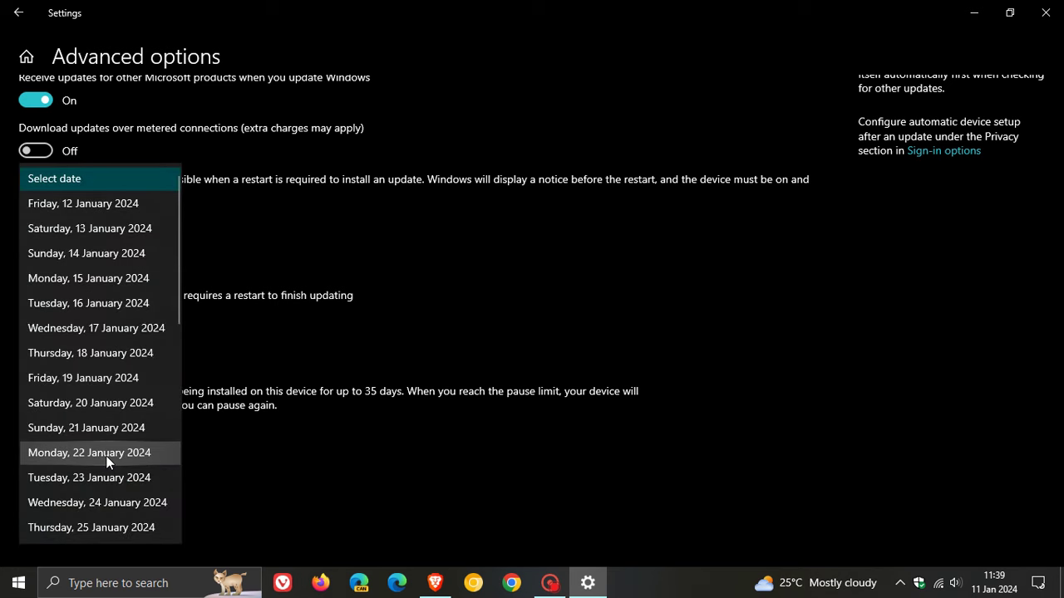
left_click(547, 323)
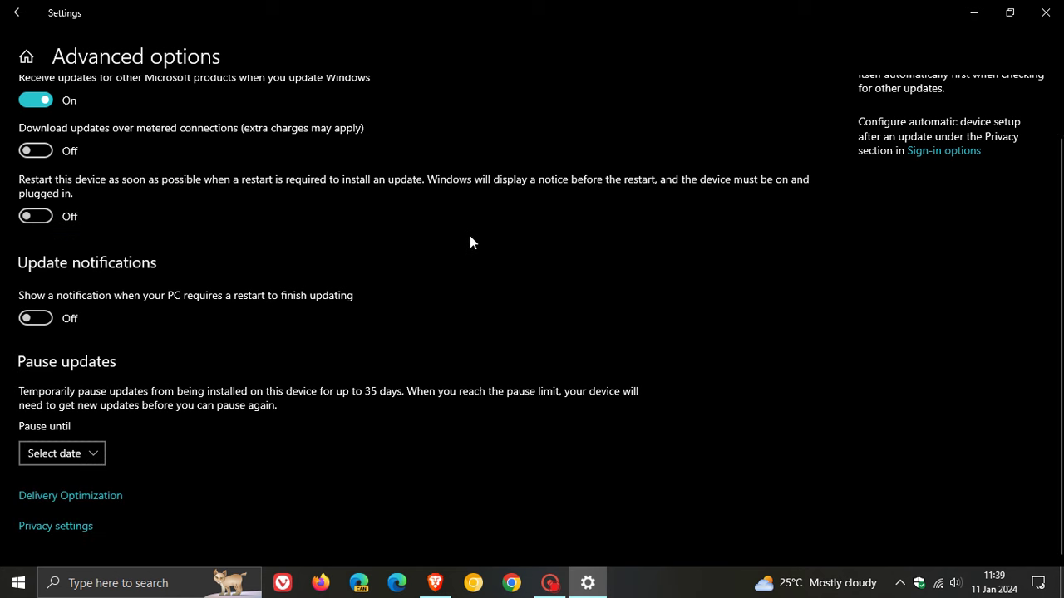
left_click(19, 13)
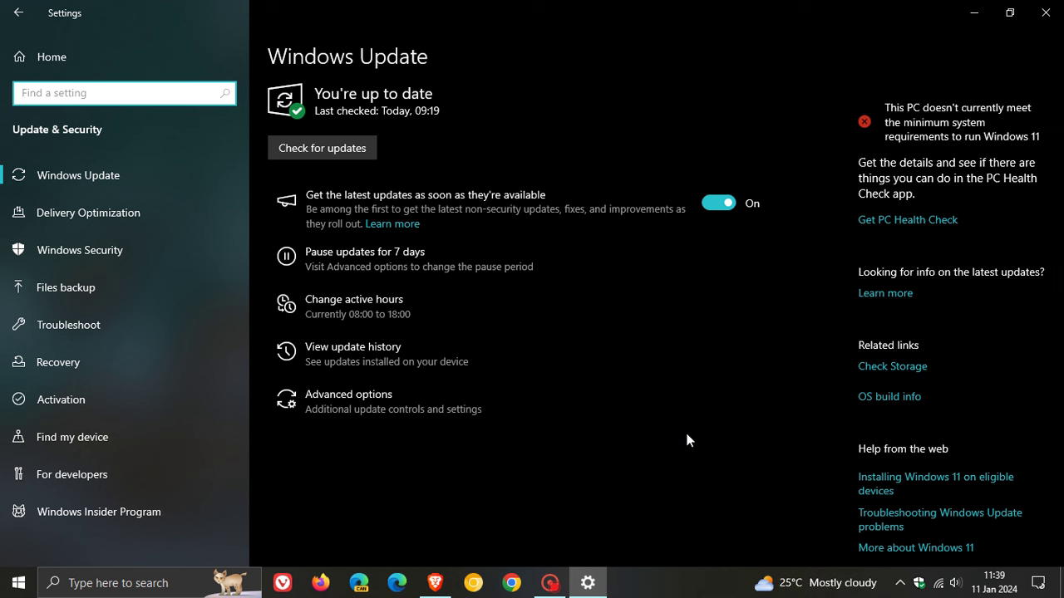
Step: Review the recent quality updates in the update history again and minimize Settings
left_click(490, 362)
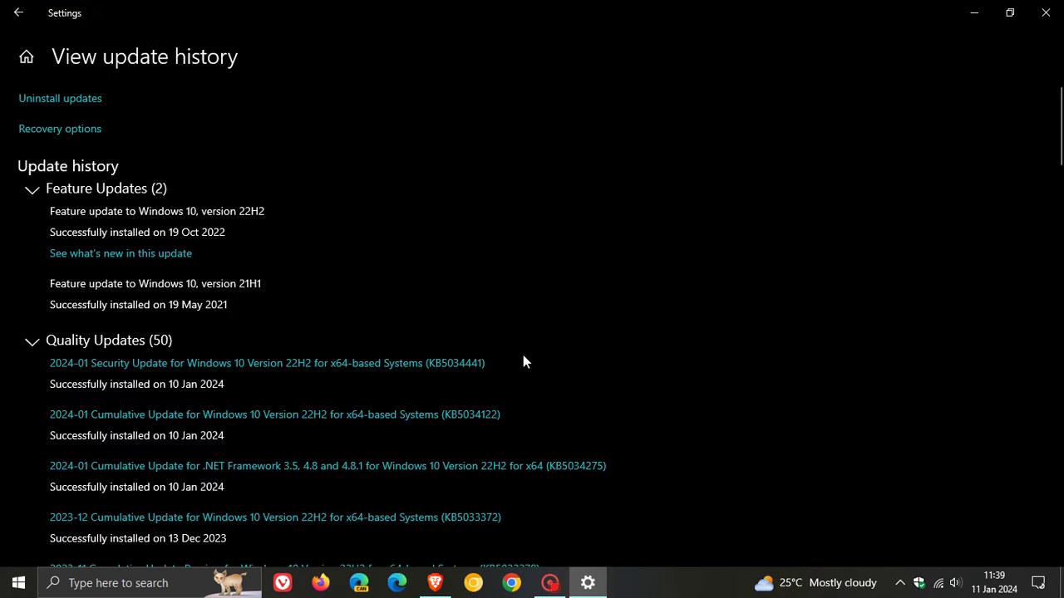
scroll(559, 328, "down", 3)
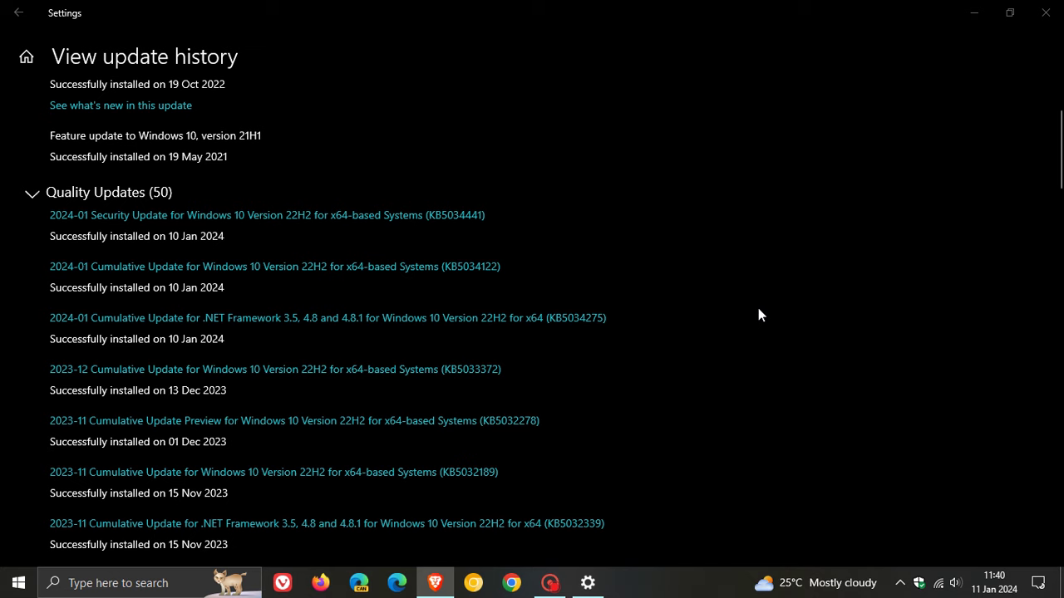
left_click(973, 14)
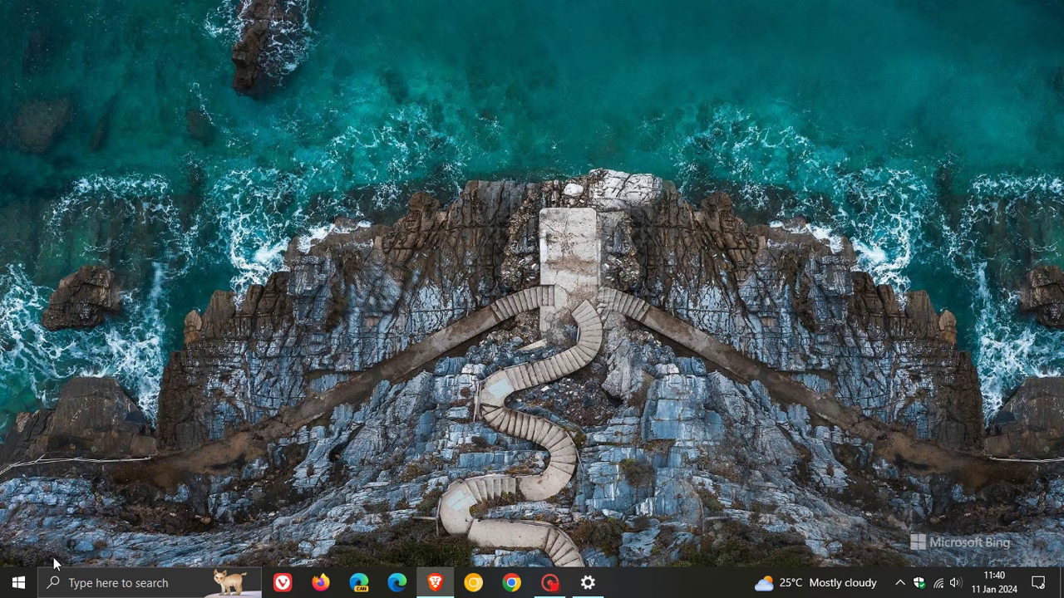
Step: Run the wushowhide troubleshooter from the Downloads folder and check for updates to hide
left_click(18, 583)
left_click(10, 484)
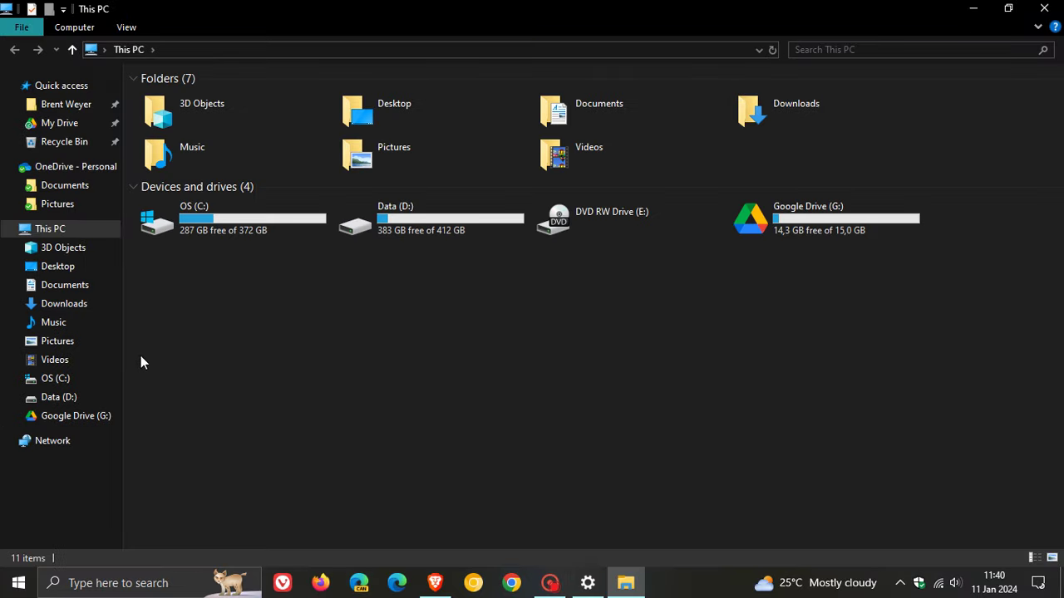
left_click(73, 304)
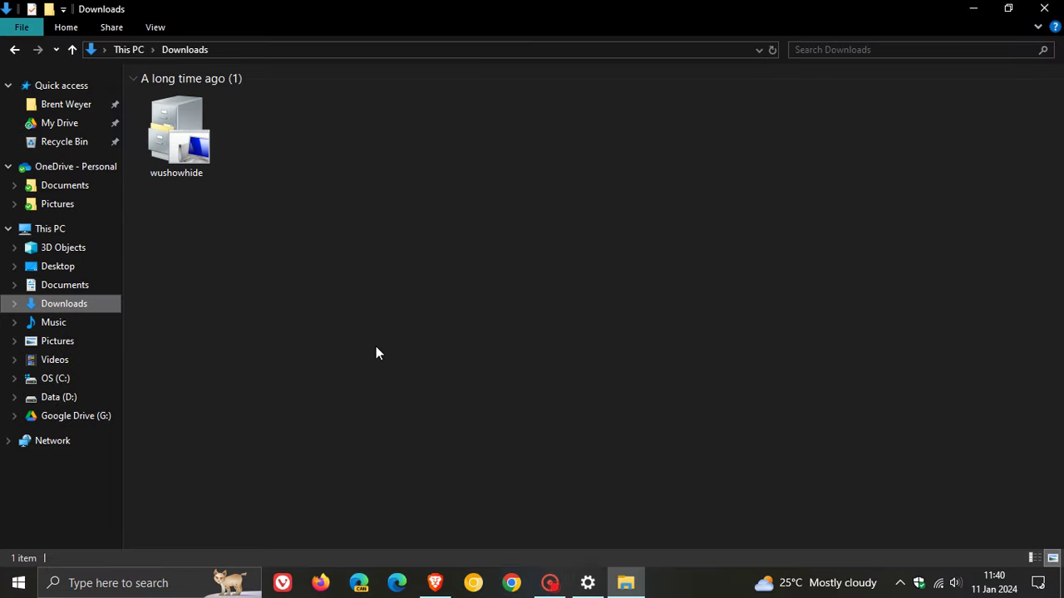
double_click(192, 126)
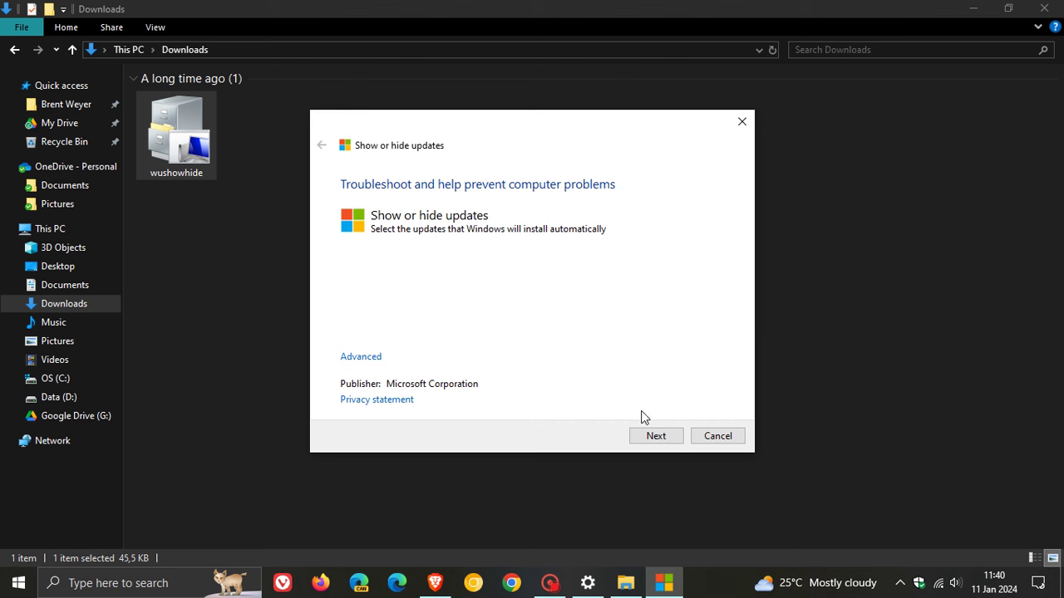
left_click(655, 436)
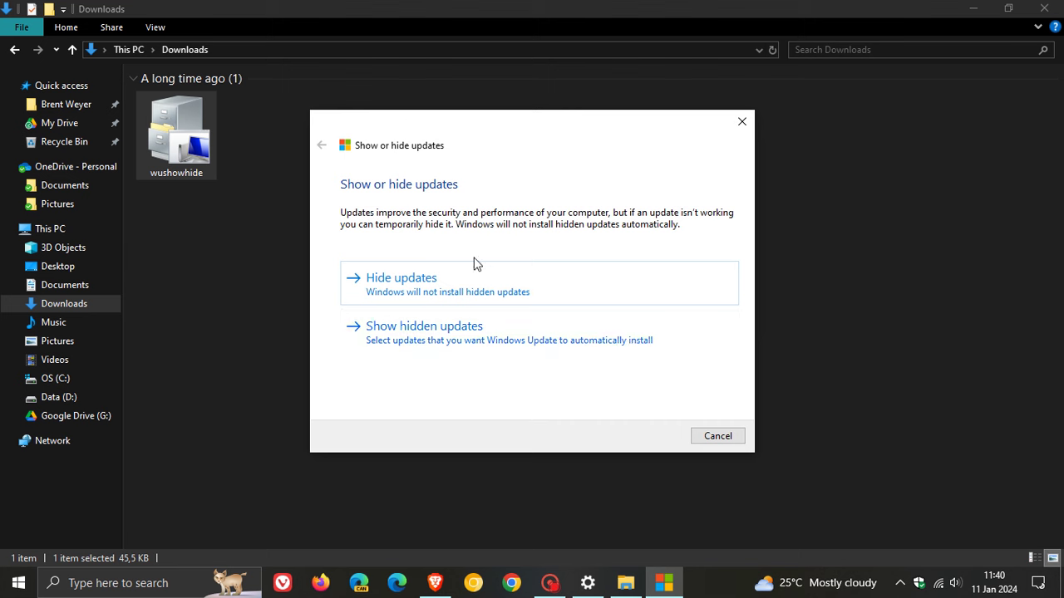
left_click(432, 289)
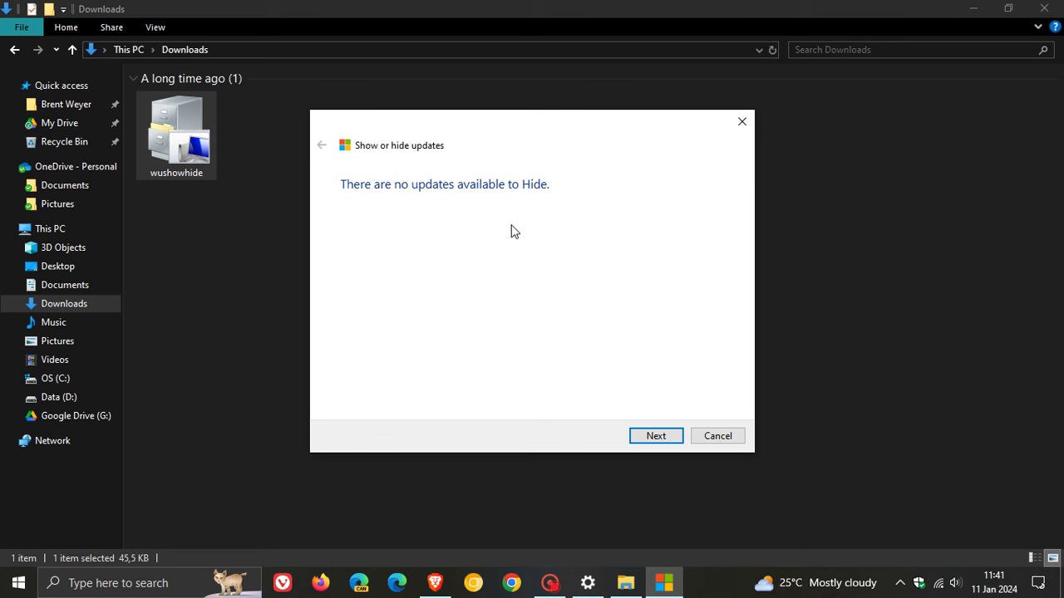
left_click(661, 436)
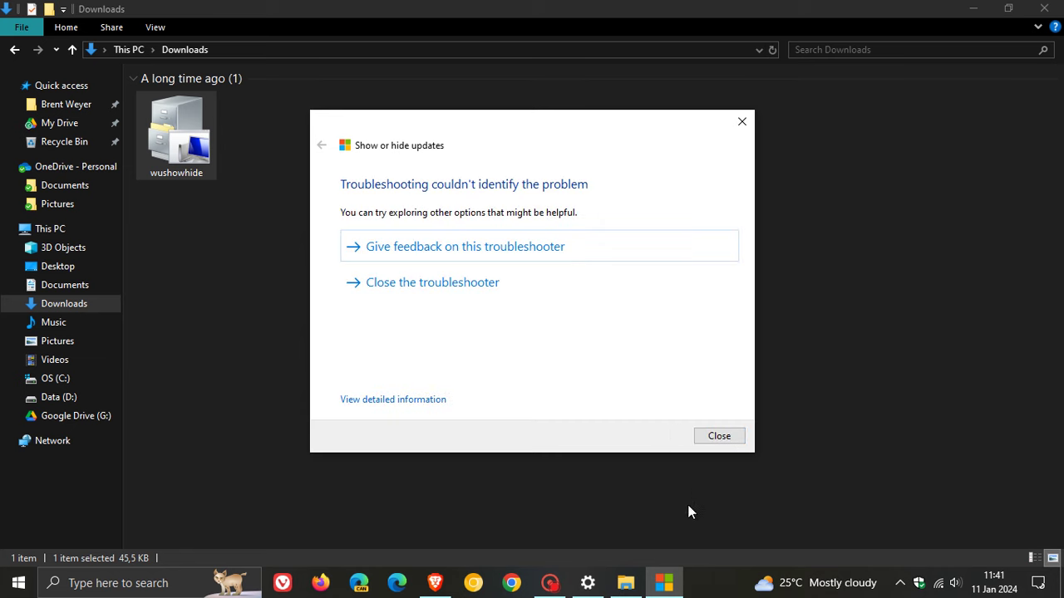
Step: Check the main Windows Update page in Settings and return to the troubleshooter
left_click(587, 583)
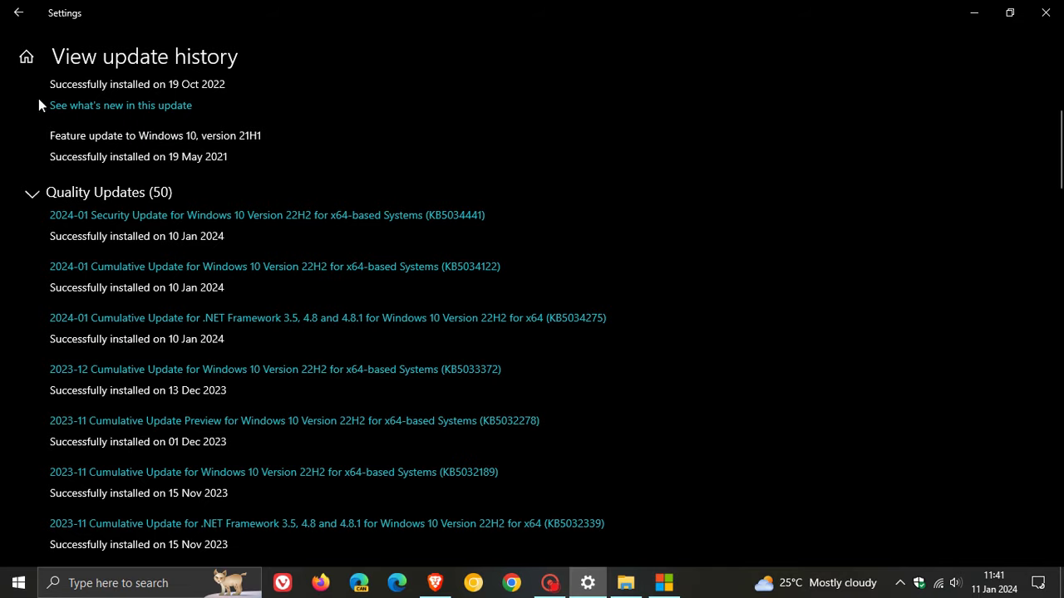
left_click(18, 12)
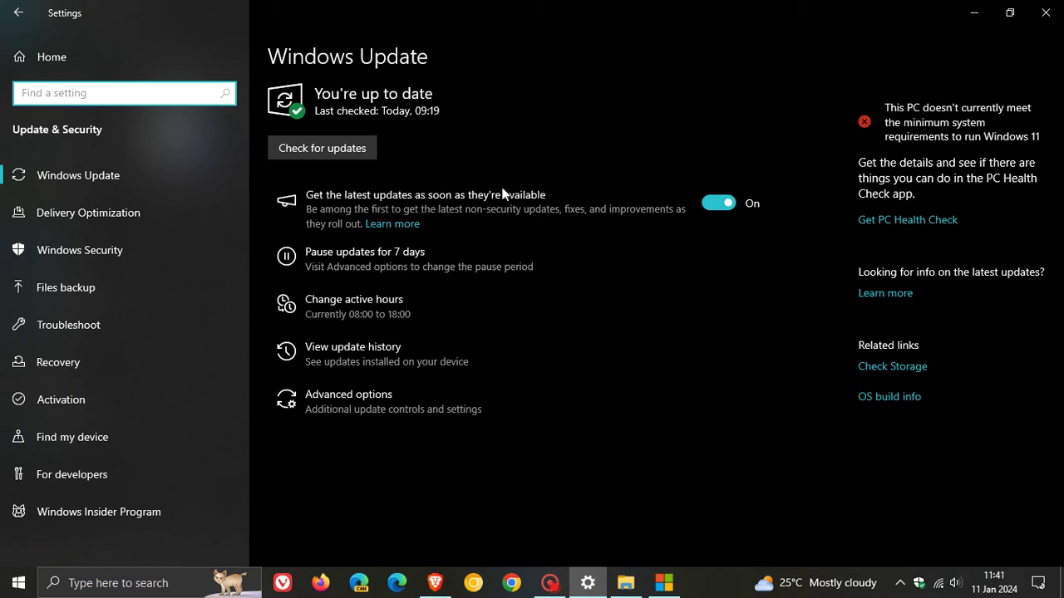
left_click(975, 16)
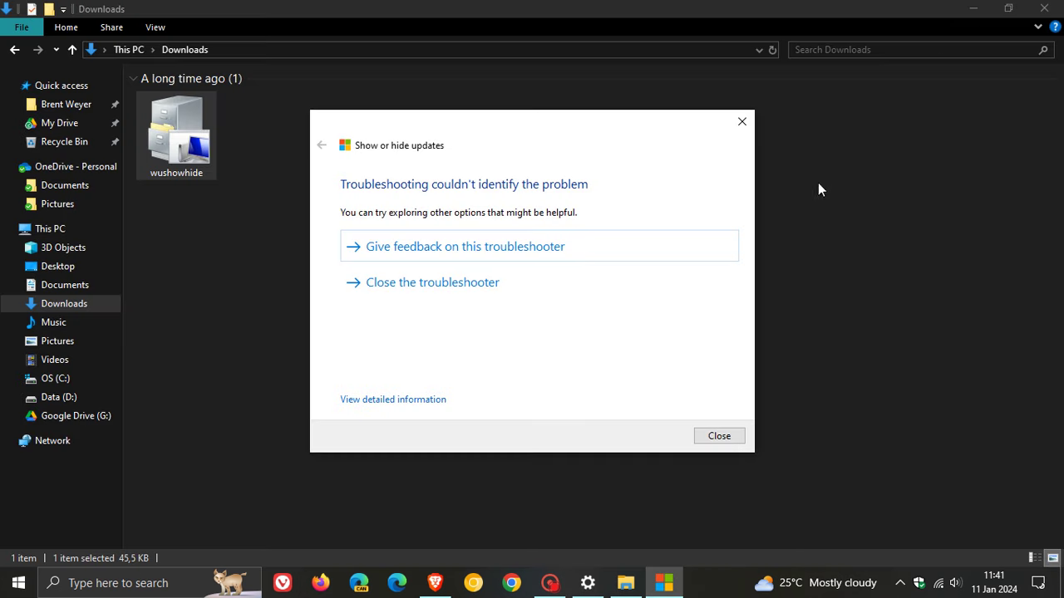
Step: Restart the wushowhide troubleshooter, check for hidden updates to show, and close it
left_click(717, 437)
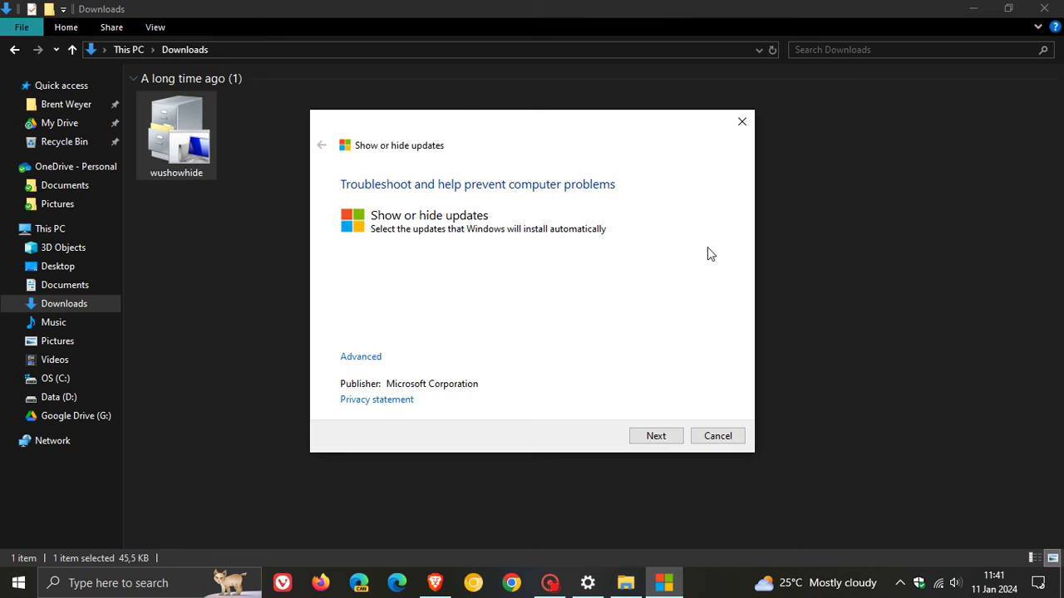
left_click(654, 436)
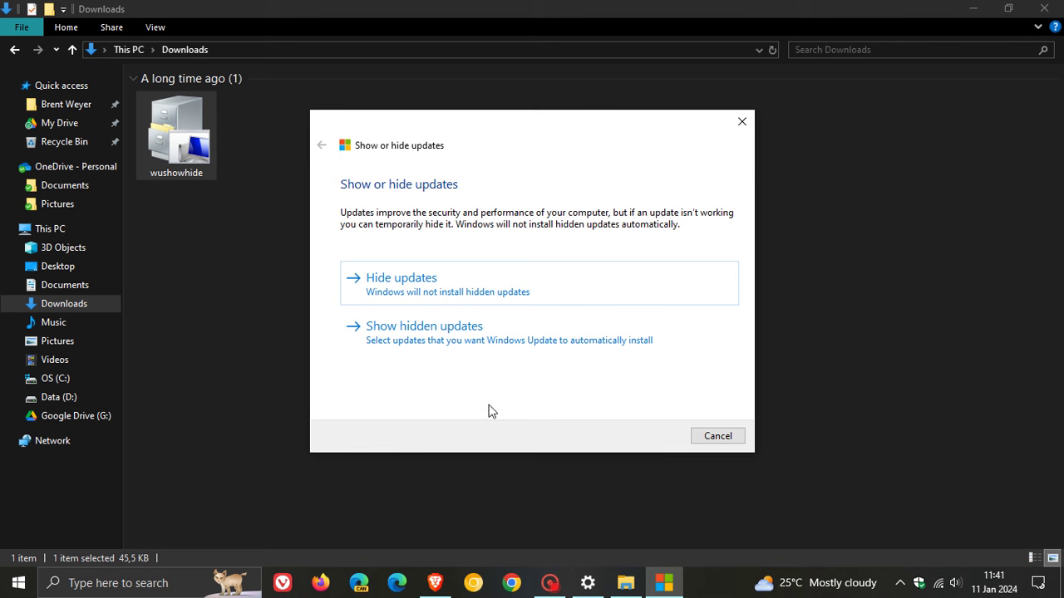
left_click(434, 346)
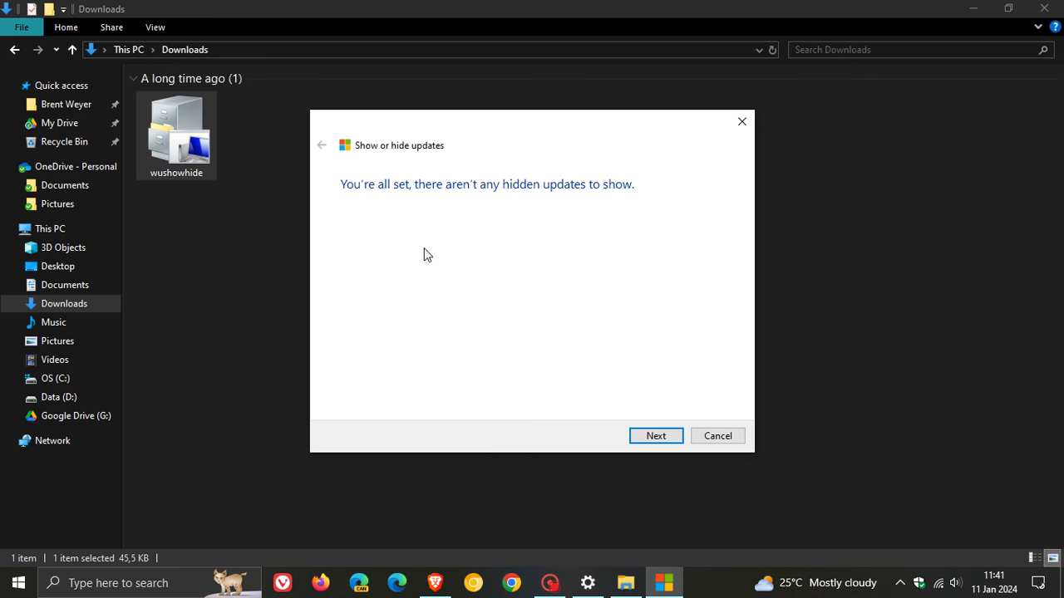
left_click(659, 438)
left_click(736, 436)
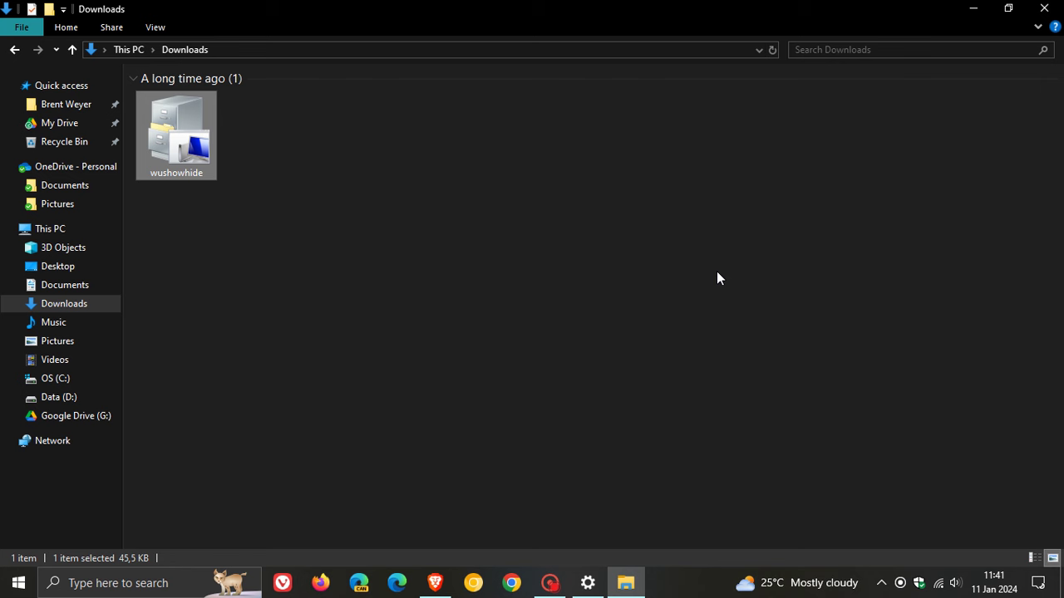
Step: Minimize File Explorer, reopen the update history in Settings to view KB5034441, and return to the desktop
left_click(971, 8)
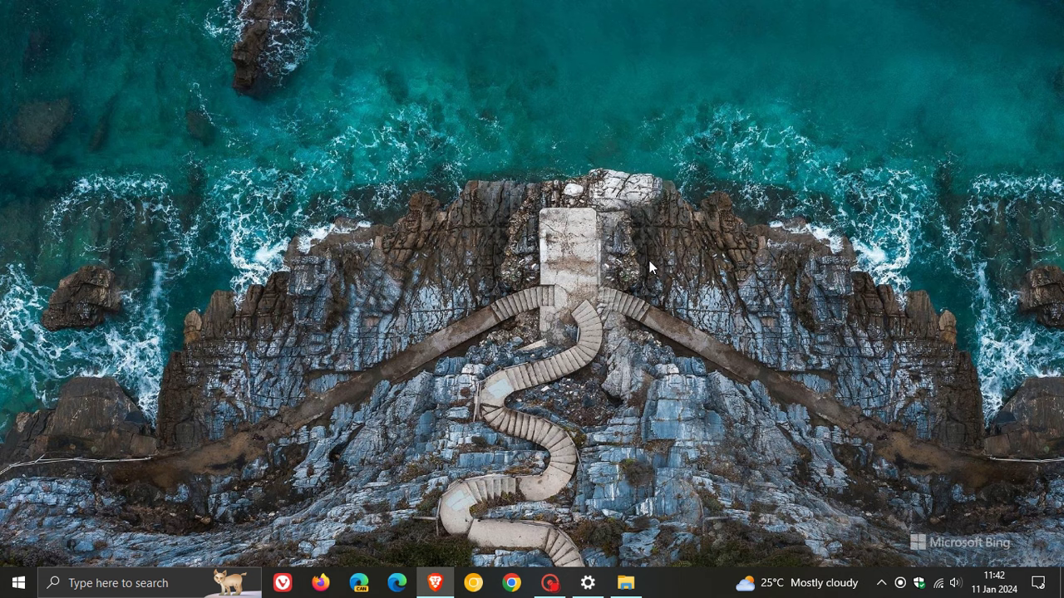
left_click(588, 582)
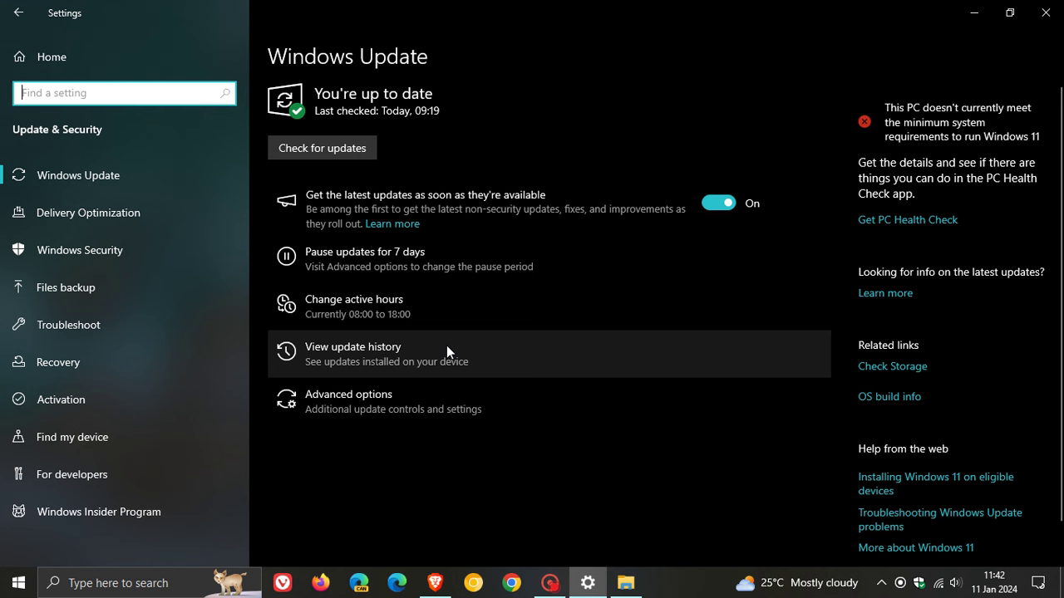
left_click(447, 351)
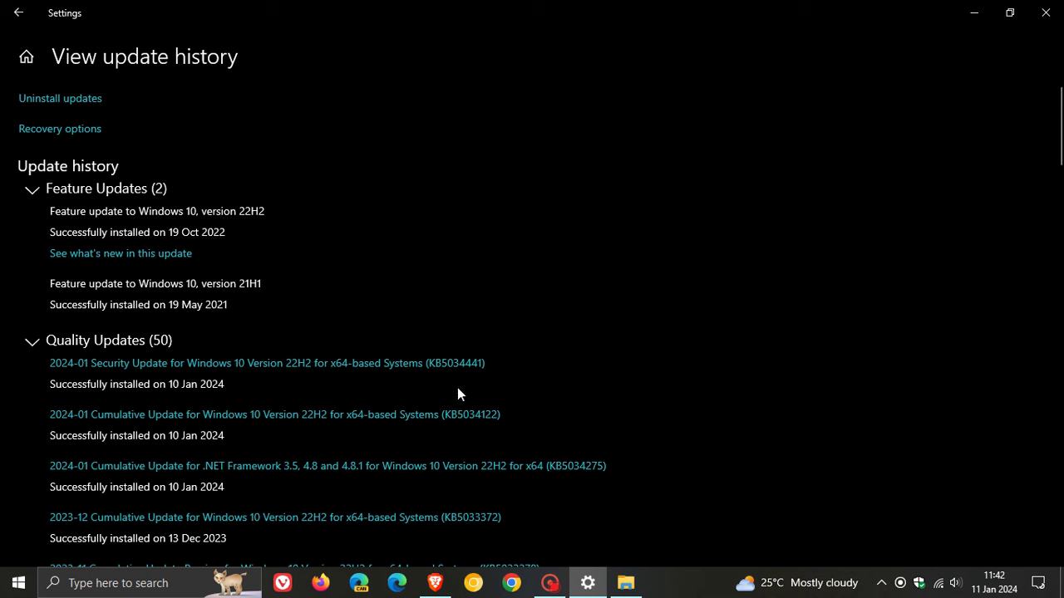
left_click(973, 13)
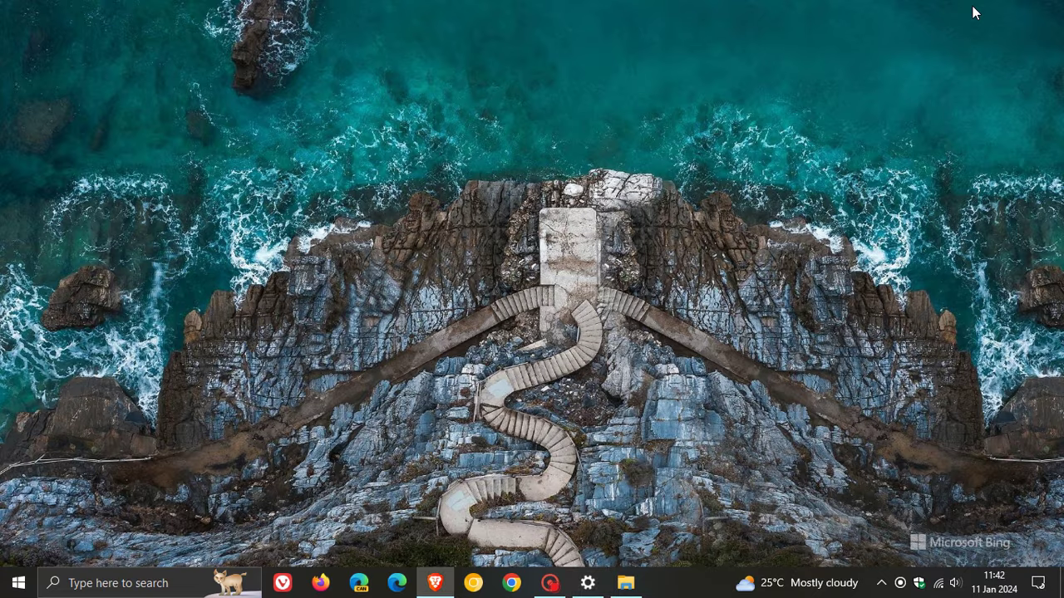